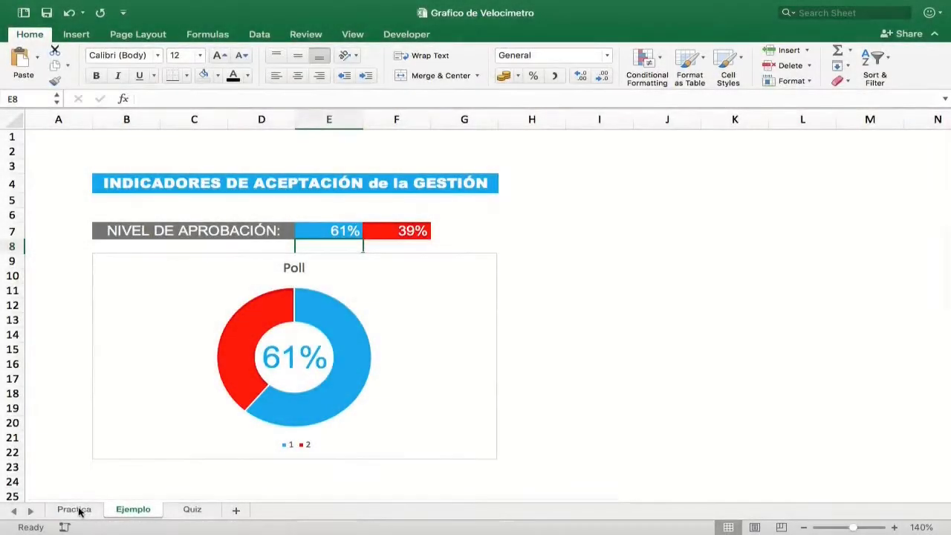
On the Practica sheet, enter the formula =100%-E7 in cell F7.
{"action": "left_click", "coordinate": [78, 512]}
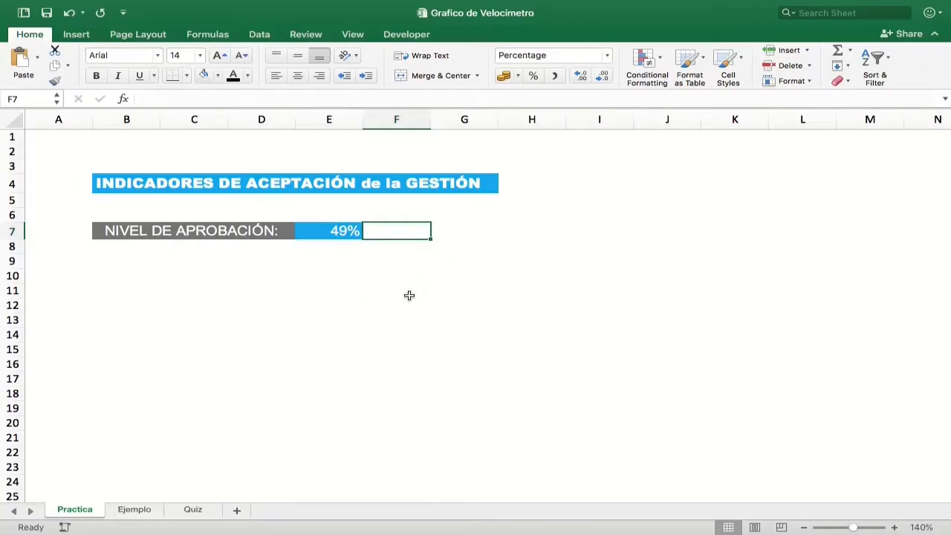
{"action": "type", "text": "="}
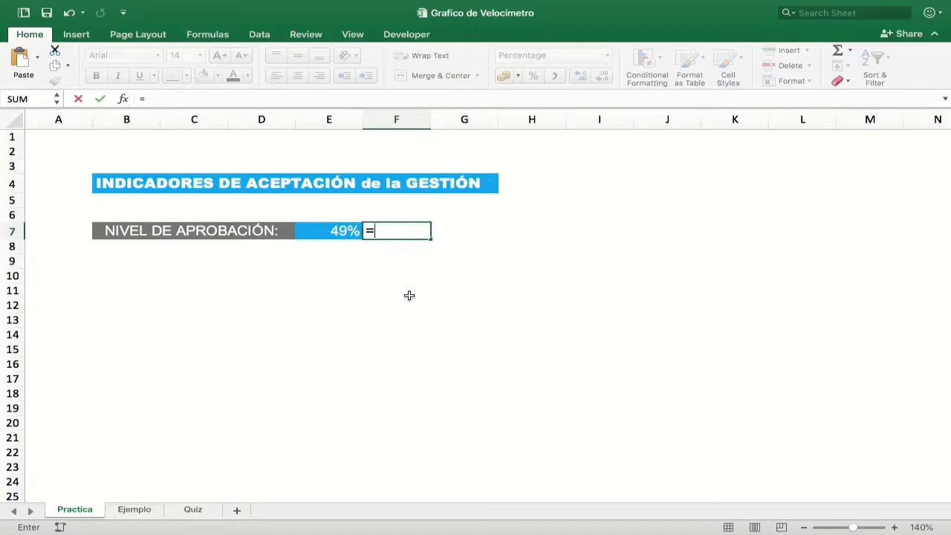
{"action": "type", "text": "100%-"}
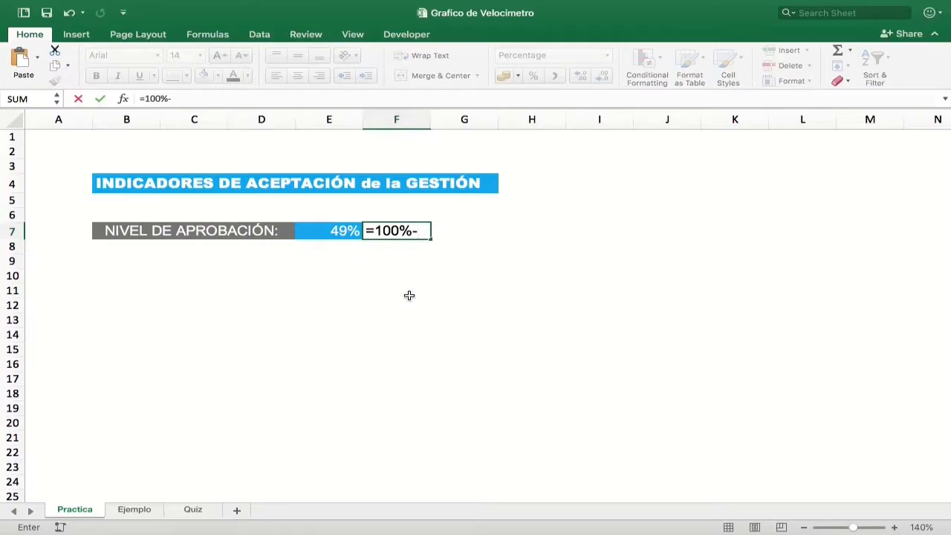
{"action": "left_click", "coordinate": [338, 232]}
{"action": "key", "text": "Return"}
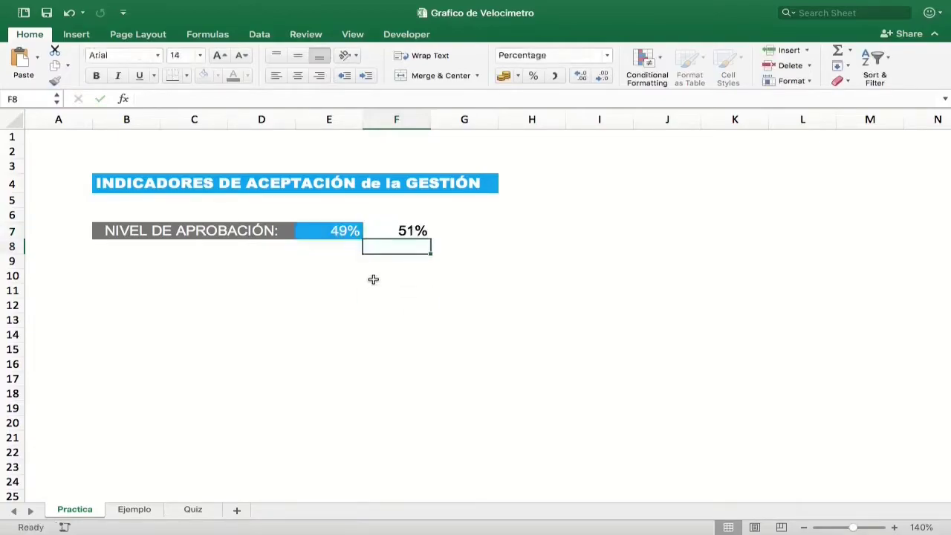
Remove the percent sign from the formula in F7 so it reads =100-E7.
{"action": "left_click", "coordinate": [407, 232]}
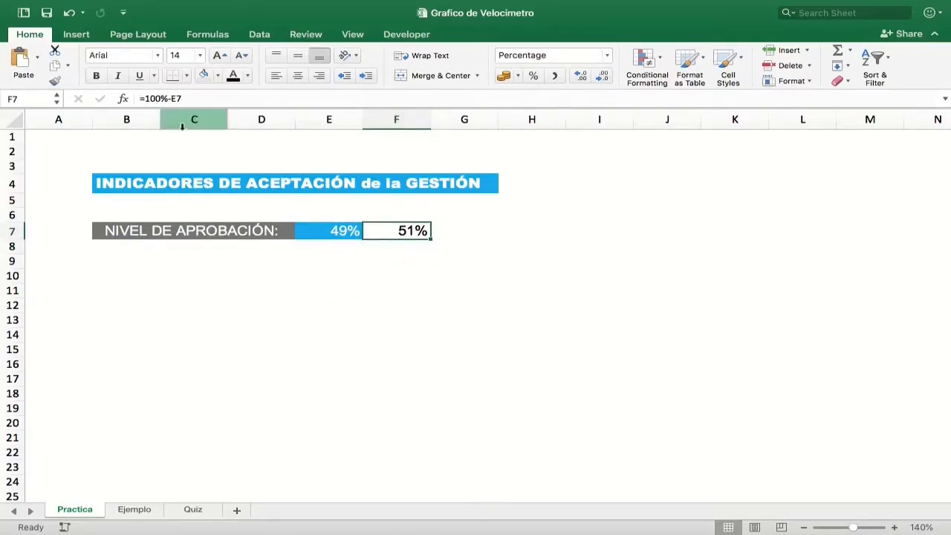
{"action": "left_click", "coordinate": [164, 98]}
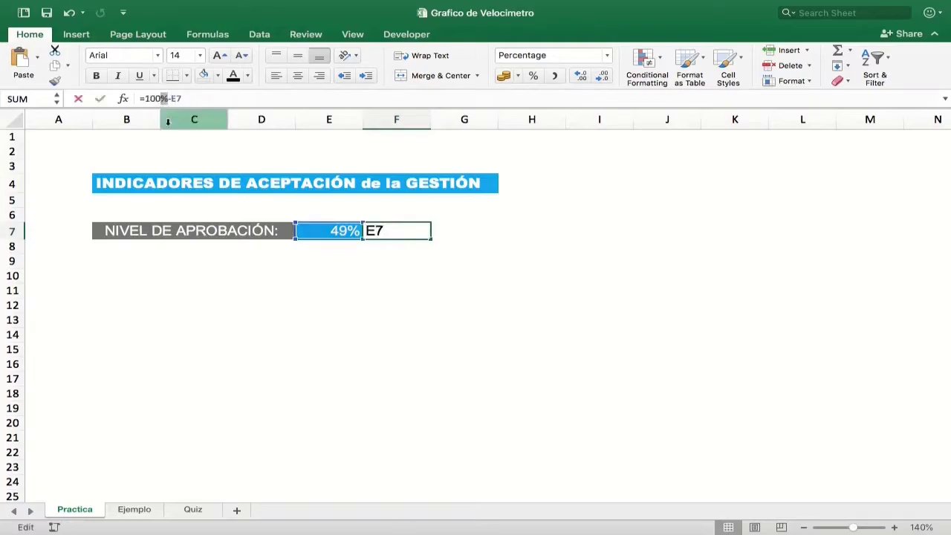
{"action": "key", "text": "BackSpace"}
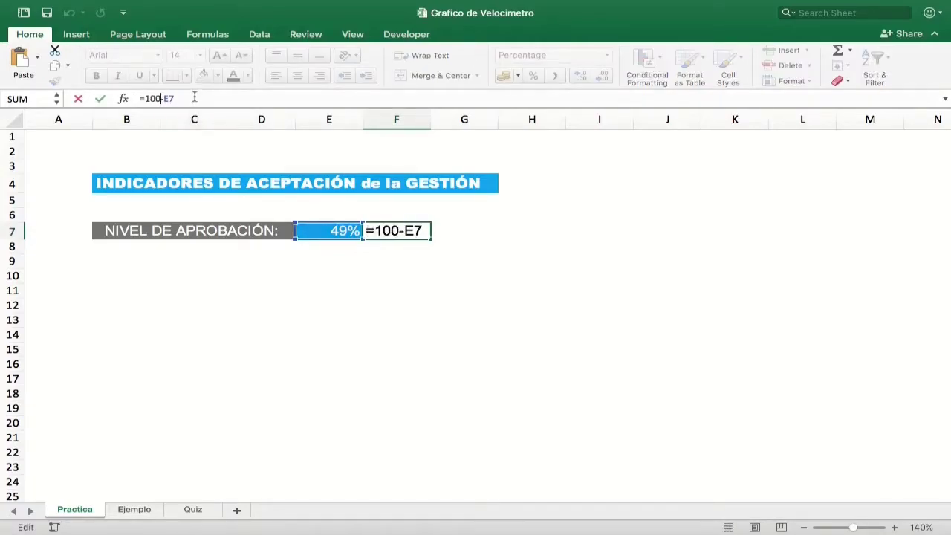
{"action": "key", "text": "Return"}
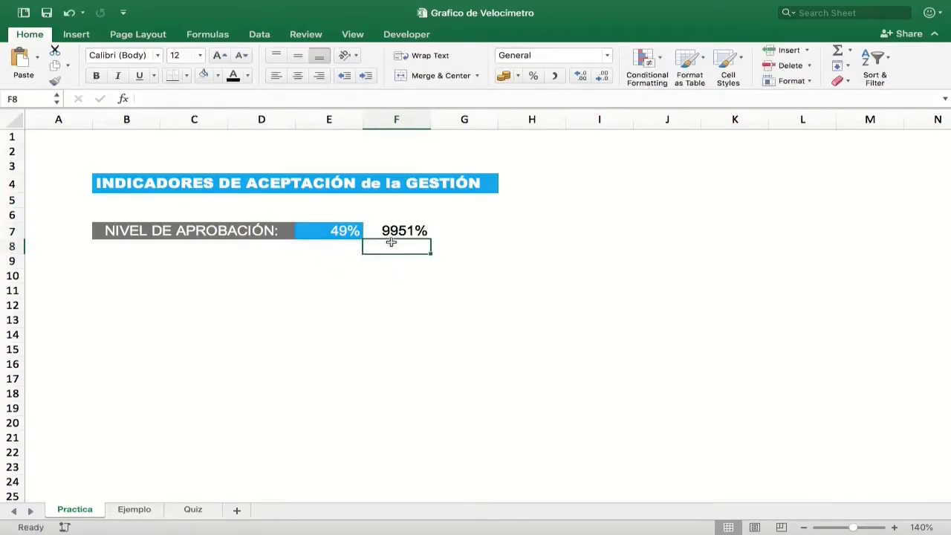
Put the percent sign back in the F7 formula so it reads =100%-E7.
{"action": "left_click", "coordinate": [389, 230]}
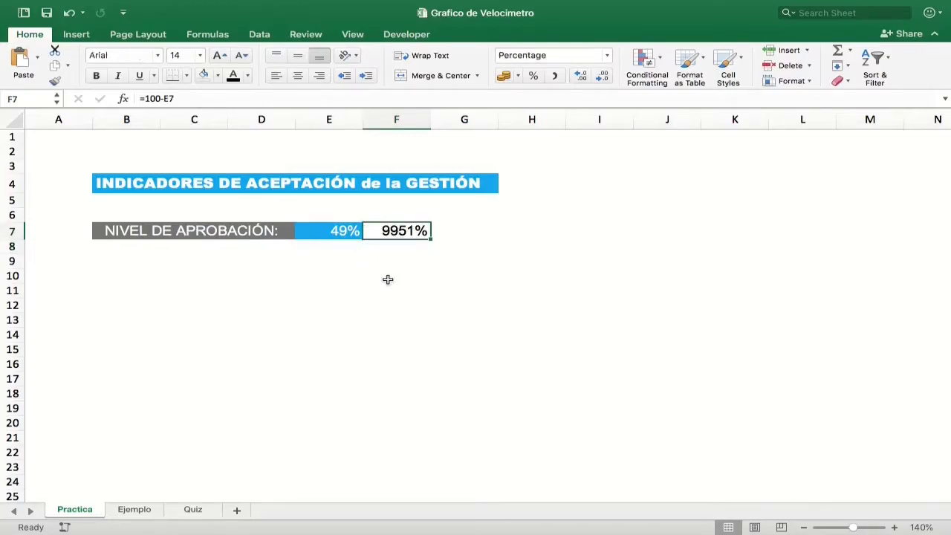
{"action": "left_click", "coordinate": [162, 98]}
{"action": "type", "text": "%"}
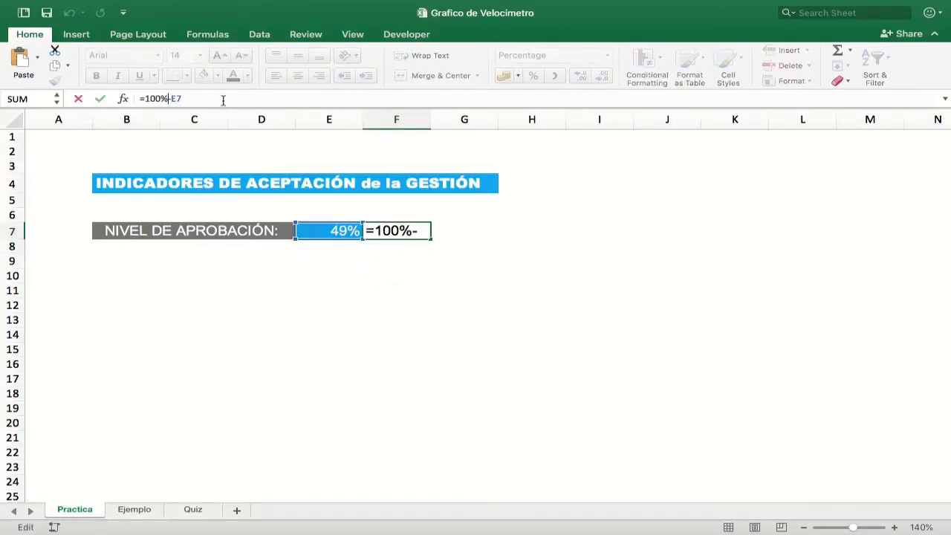
{"action": "key", "text": "Return"}
Format cell F7 with white text and a standard red fill.
{"action": "key", "text": "Up"}
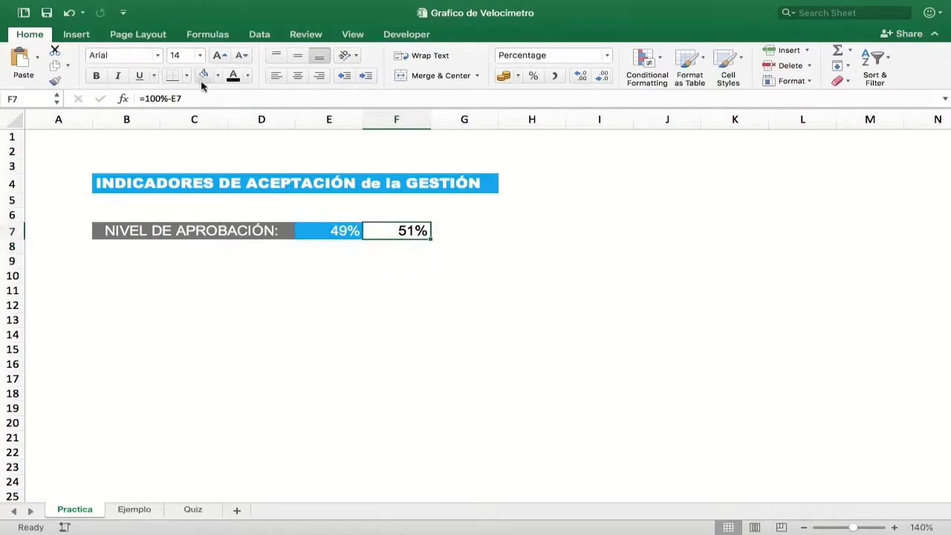
{"action": "left_click", "coordinate": [246, 75]}
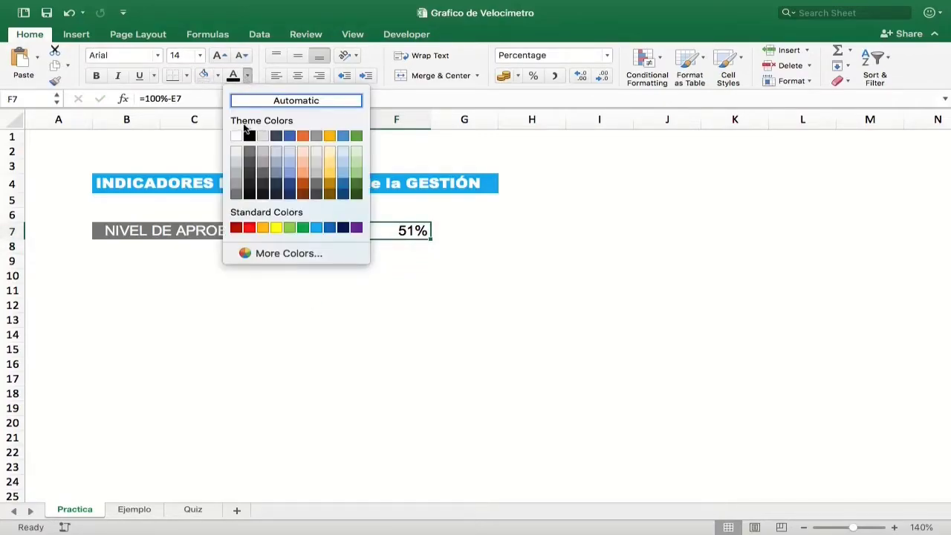
{"action": "left_click", "coordinate": [237, 136]}
{"action": "left_click", "coordinate": [218, 76]}
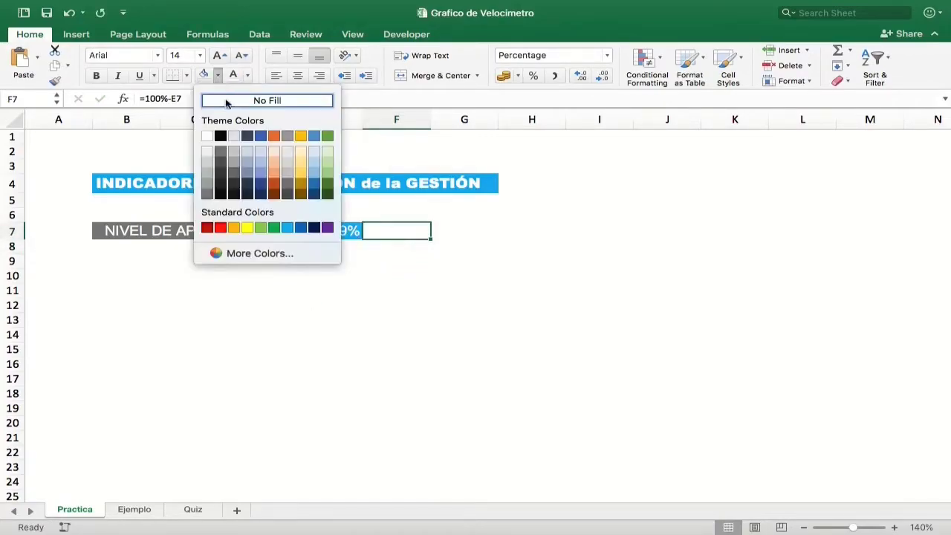
{"action": "left_click", "coordinate": [220, 228]}
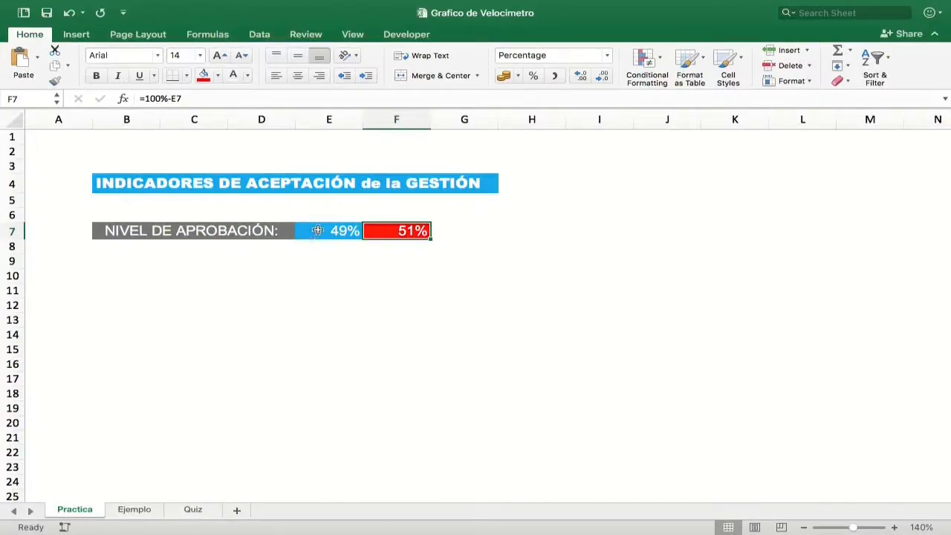
Insert a doughnut chart from E7:F7 and place it below the approval row, widened to span columns B to G.
{"action": "left_click_drag", "start_coordinate": [317, 230], "coordinate": [393, 231]}
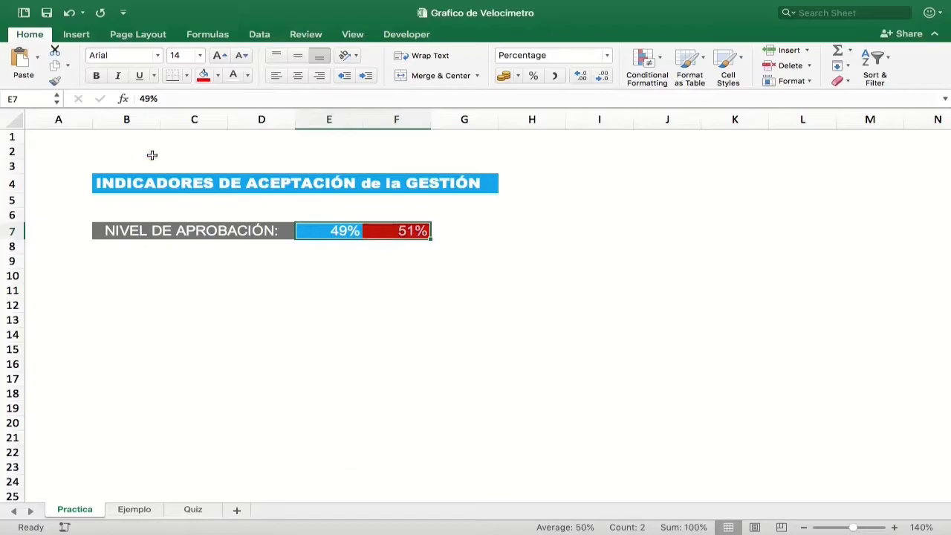
{"action": "left_click", "coordinate": [80, 36]}
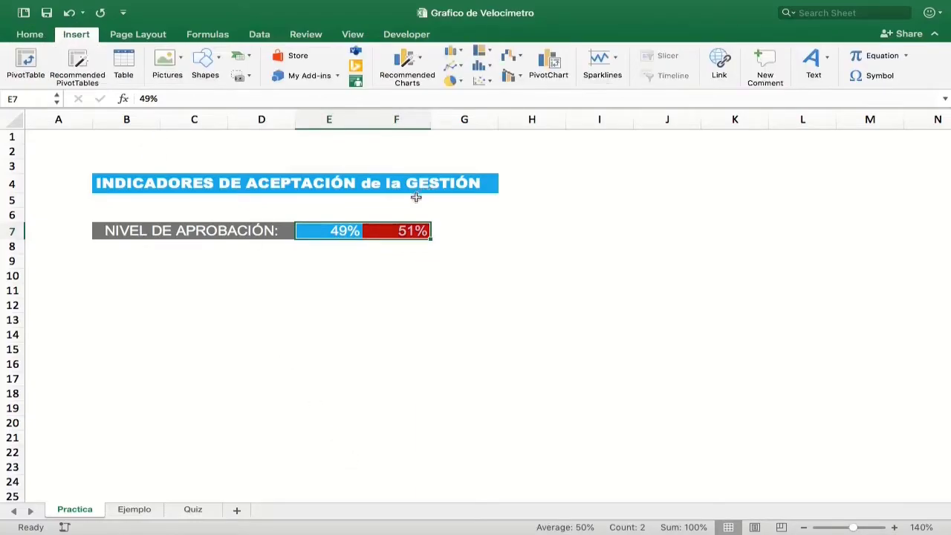
{"action": "left_click", "coordinate": [459, 83]}
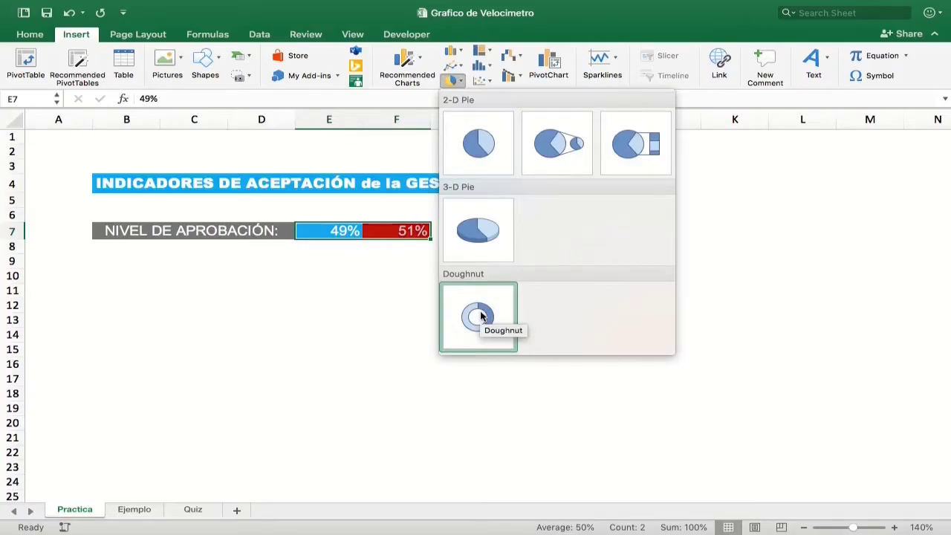
{"action": "left_click", "coordinate": [461, 349]}
{"action": "left_click_drag", "start_coordinate": [577, 228], "coordinate": [369, 276]}
{"action": "left_click_drag", "start_coordinate": [469, 363], "coordinate": [498, 363]}
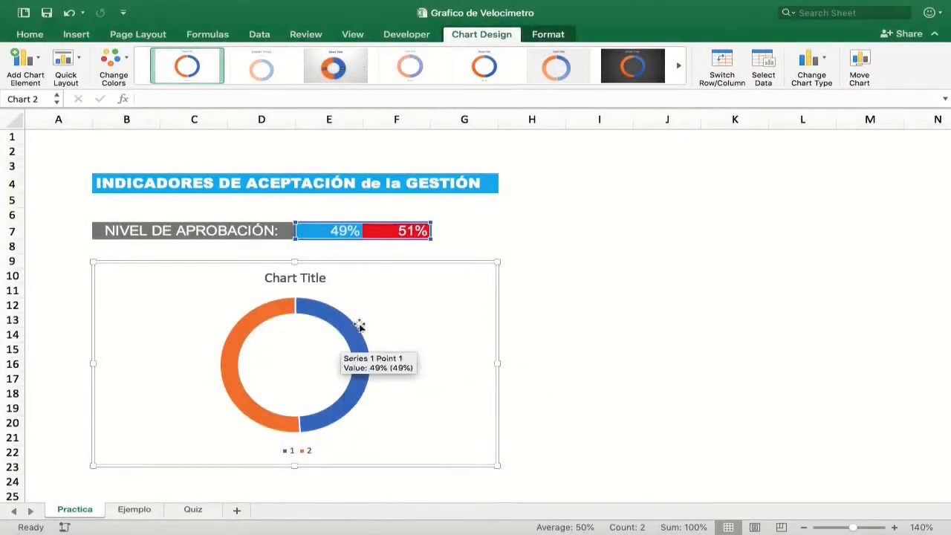
Reapply the Doughnut chart type to the selected chart.
{"action": "left_click", "coordinate": [77, 34]}
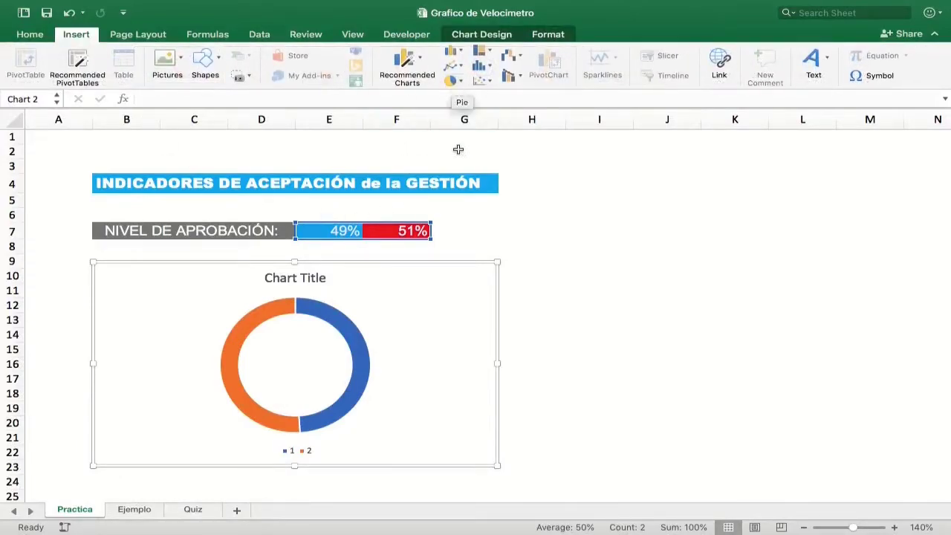
{"action": "left_click", "coordinate": [453, 84]}
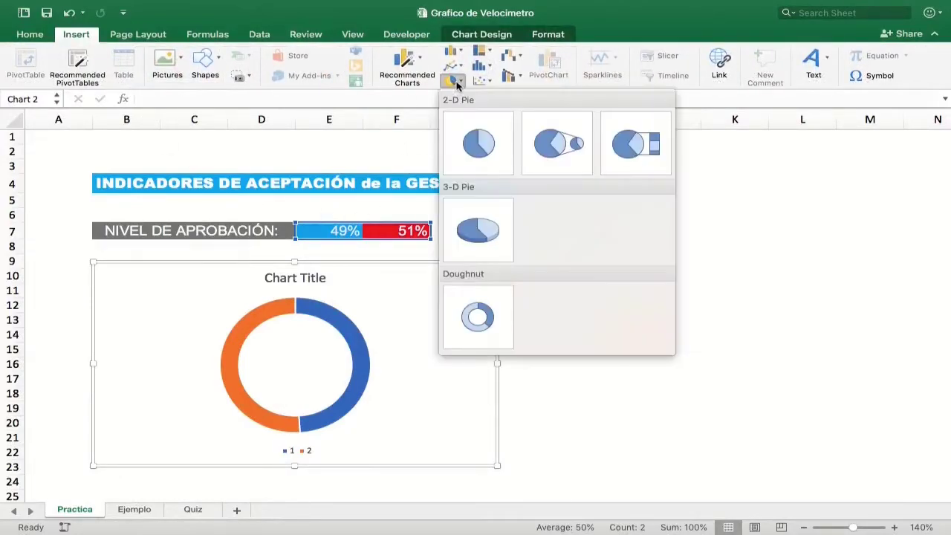
{"action": "left_click", "coordinate": [487, 313]}
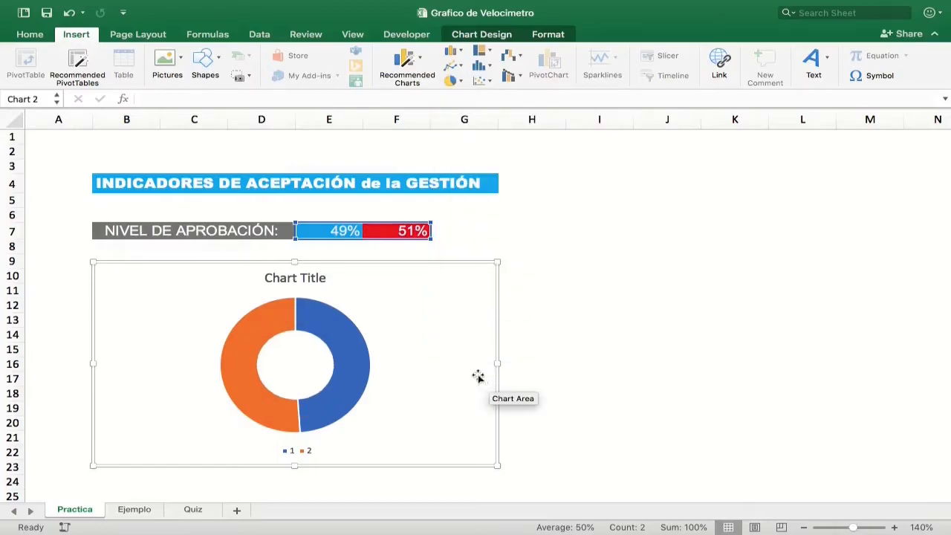
Try a doughnut hole size of 55% in the data series format options and return it to 50%.
{"action": "mouse_move", "coordinate": [332, 378]}
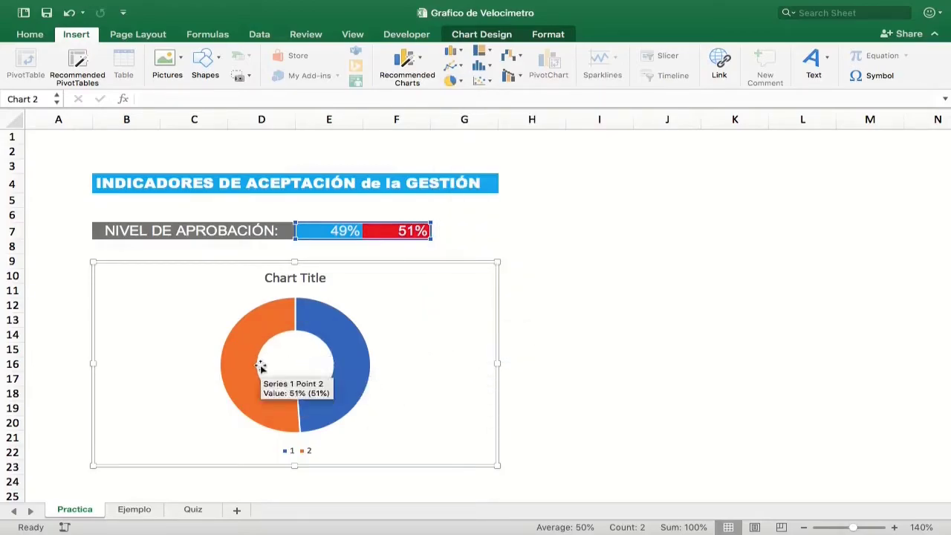
{"action": "right_click", "coordinate": [345, 350]}
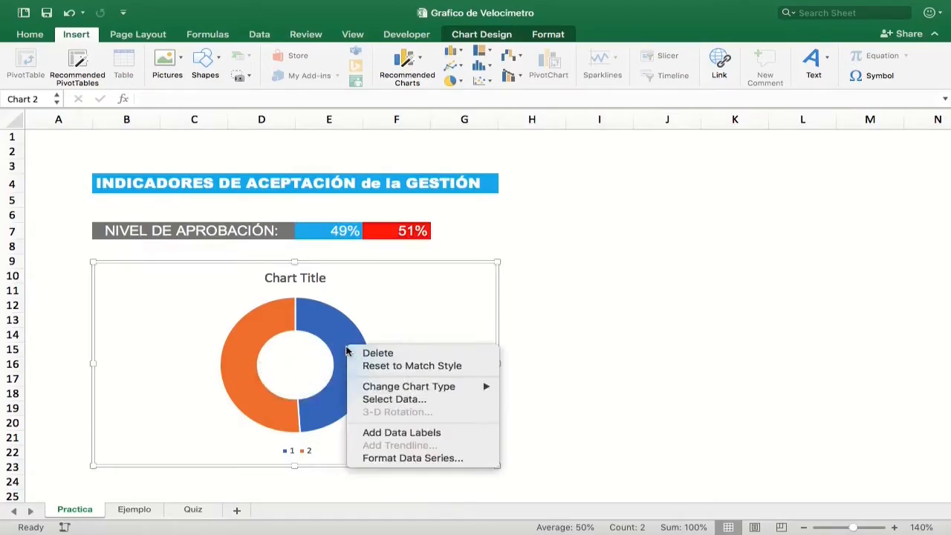
{"action": "left_click", "coordinate": [388, 458]}
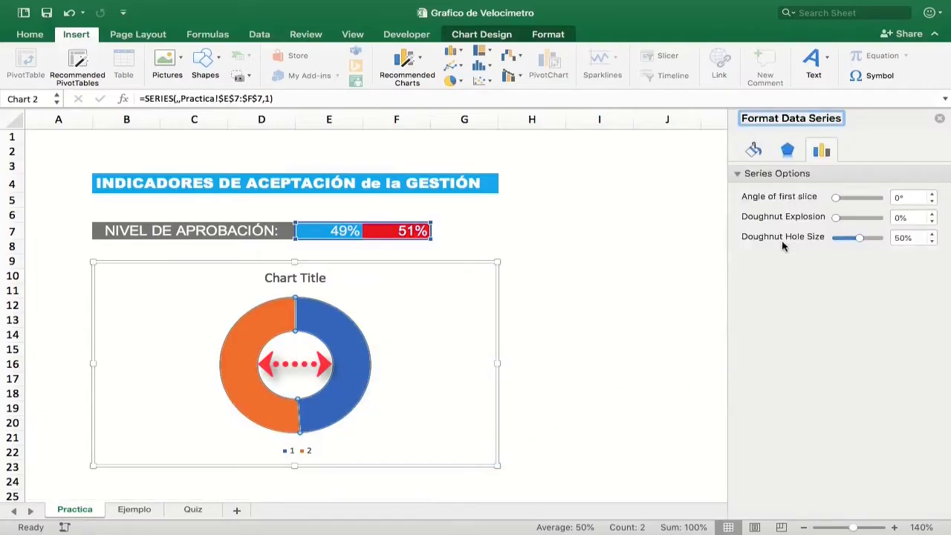
{"action": "left_click", "coordinate": [905, 237]}
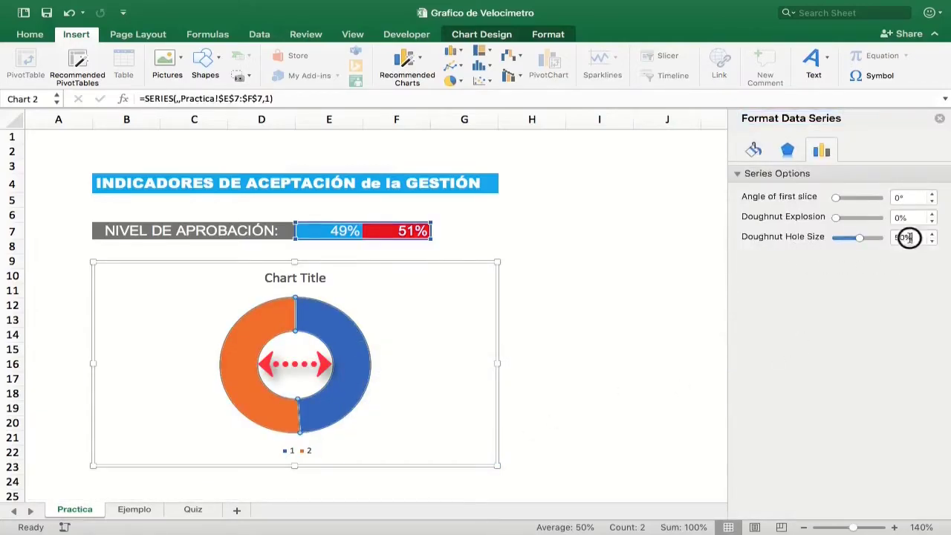
{"action": "type", "text": "55"}
{"action": "key", "text": "Return"}
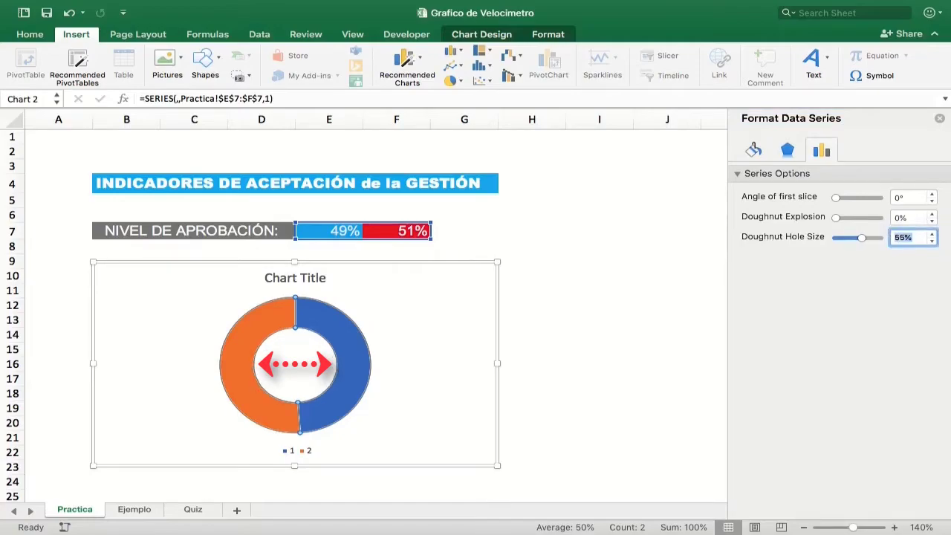
{"action": "type", "text": "50"}
{"action": "key", "text": "Return"}
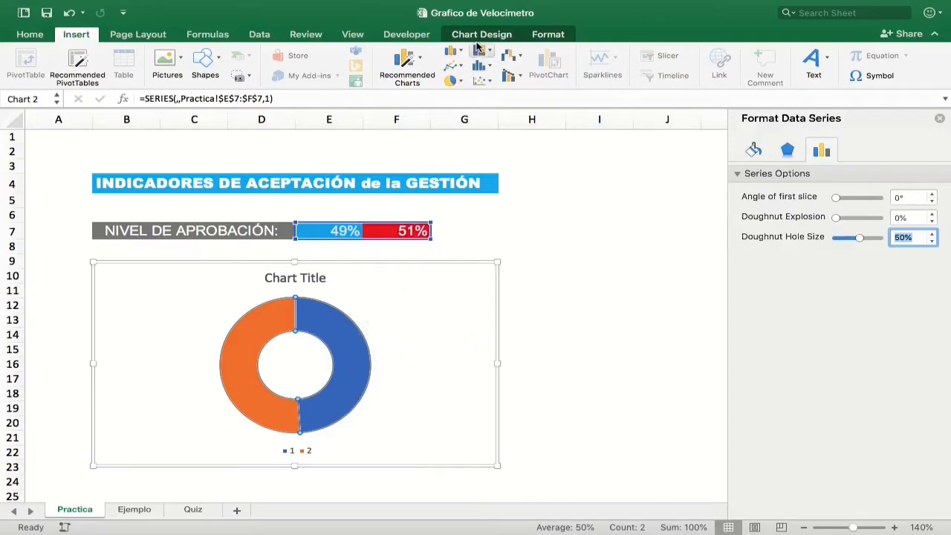
Add data labels to the doughnut chart using the Show option.
{"action": "left_click", "coordinate": [486, 34]}
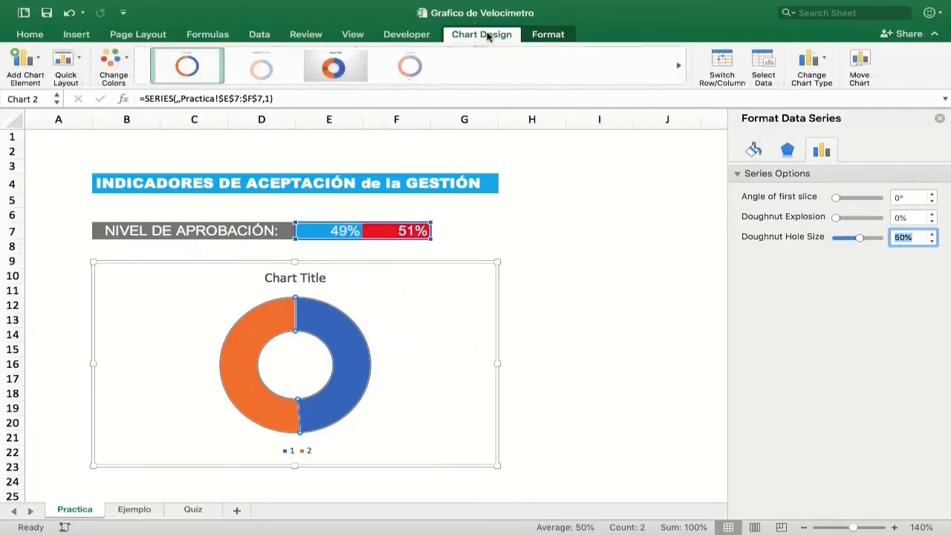
{"action": "left_click", "coordinate": [35, 64]}
{"action": "mouse_move", "coordinate": [103, 101]}
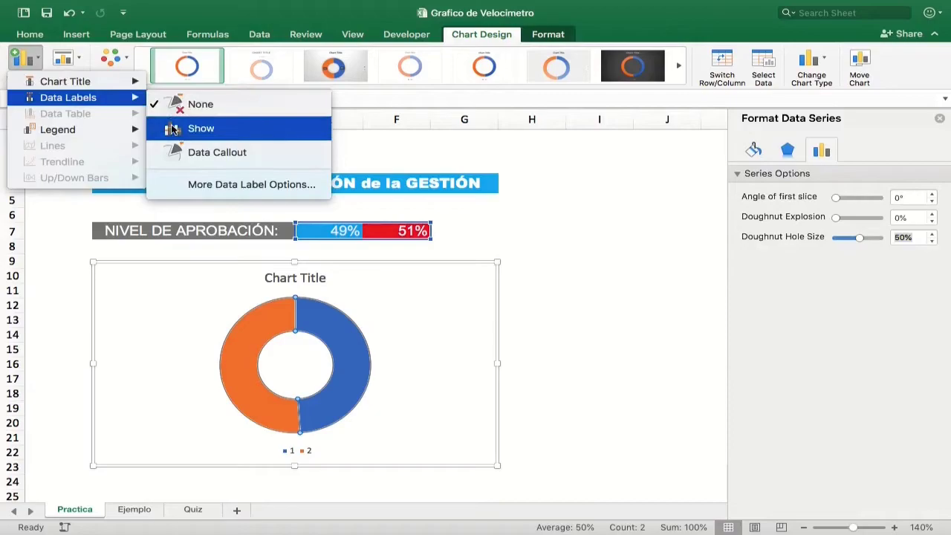
{"action": "left_click", "coordinate": [199, 130]}
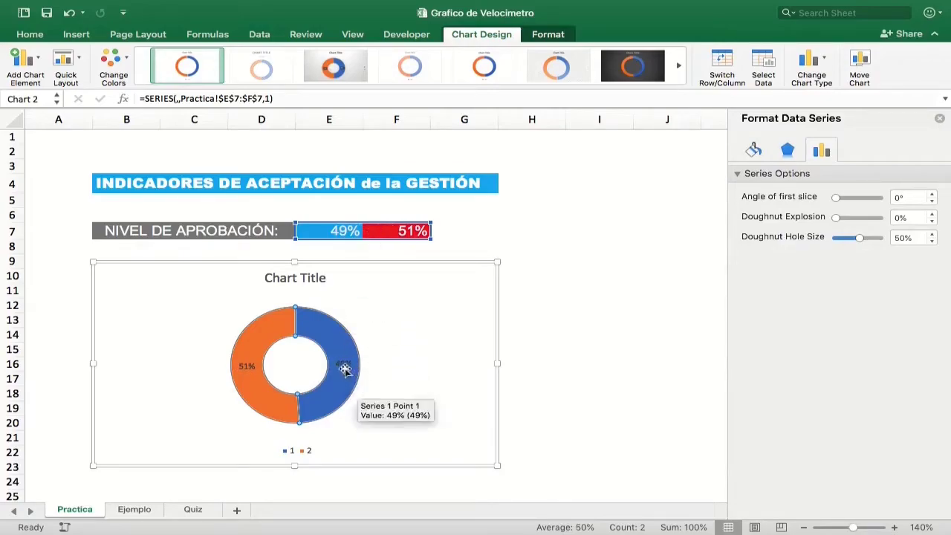
Select the doughnut chart's data labels and increase their font size to 11.
{"action": "left_click", "coordinate": [343, 364]}
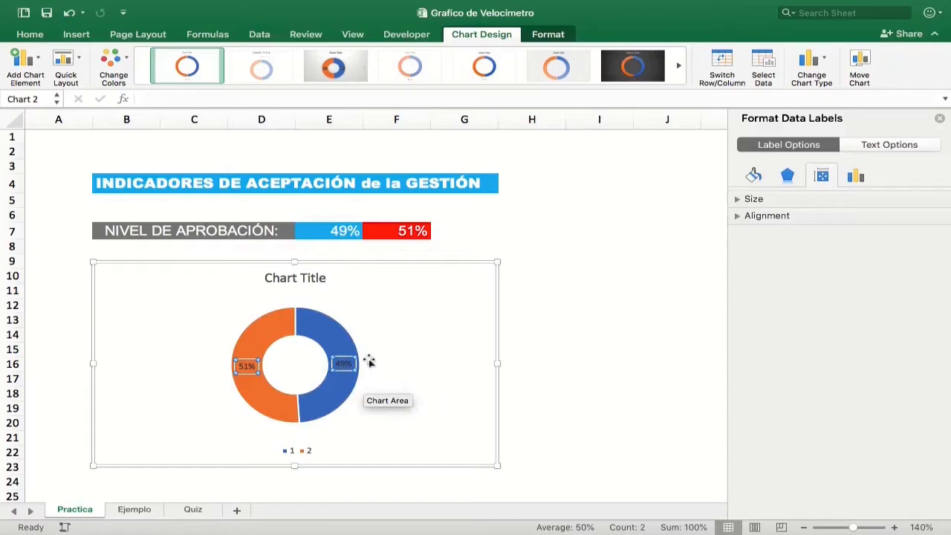
{"action": "left_click", "coordinate": [29, 35]}
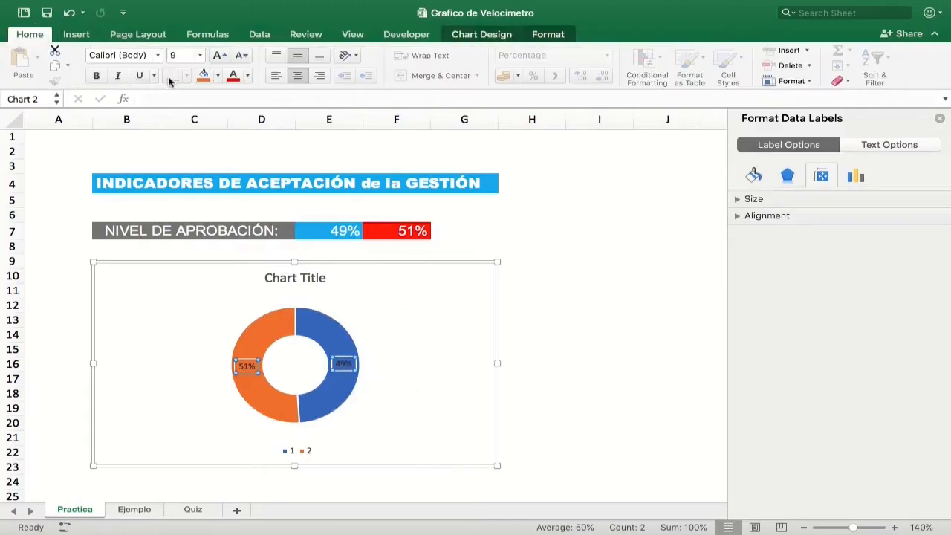
{"action": "left_click", "coordinate": [218, 57]}
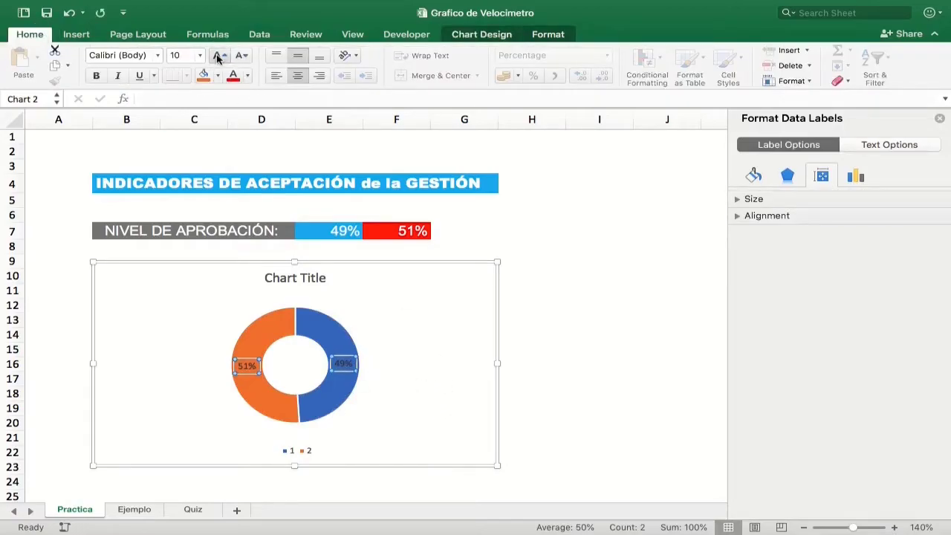
{"action": "left_click", "coordinate": [218, 56]}
{"action": "left_click", "coordinate": [218, 57]}
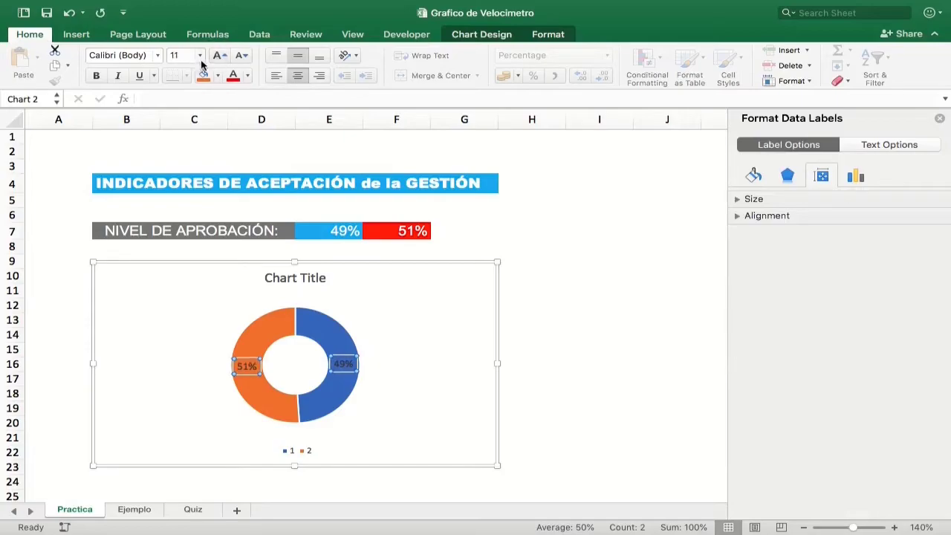
Set the font colour of the doughnut chart's data labels to white.
{"action": "left_click", "coordinate": [232, 75]}
{"action": "left_click", "coordinate": [247, 75]}
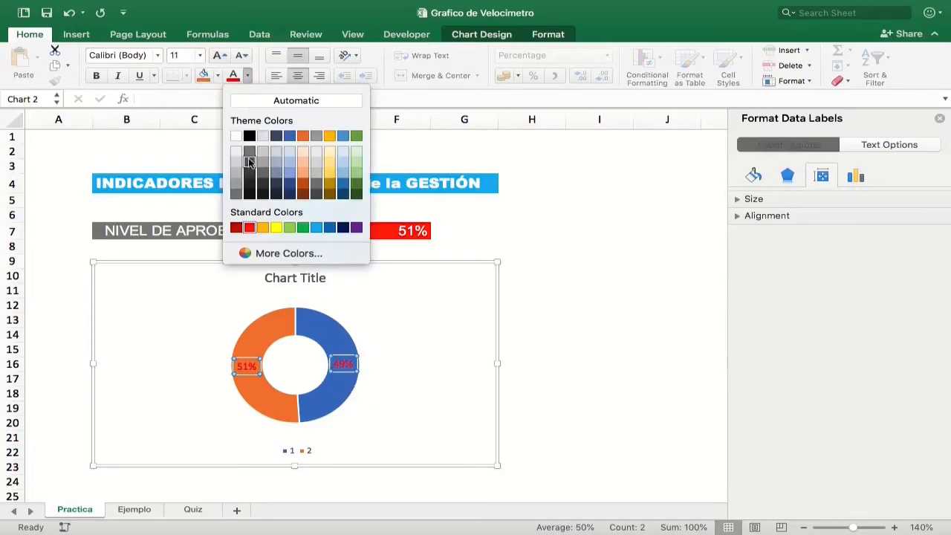
{"action": "left_click", "coordinate": [236, 136]}
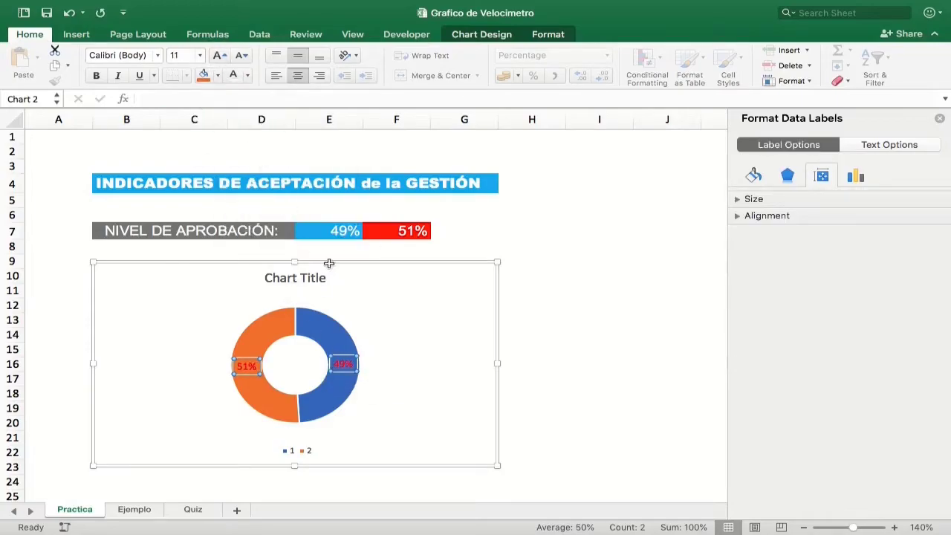
Remove the data labels from the doughnut chart using the None option.
{"action": "left_click", "coordinate": [499, 37]}
{"action": "left_click", "coordinate": [28, 73]}
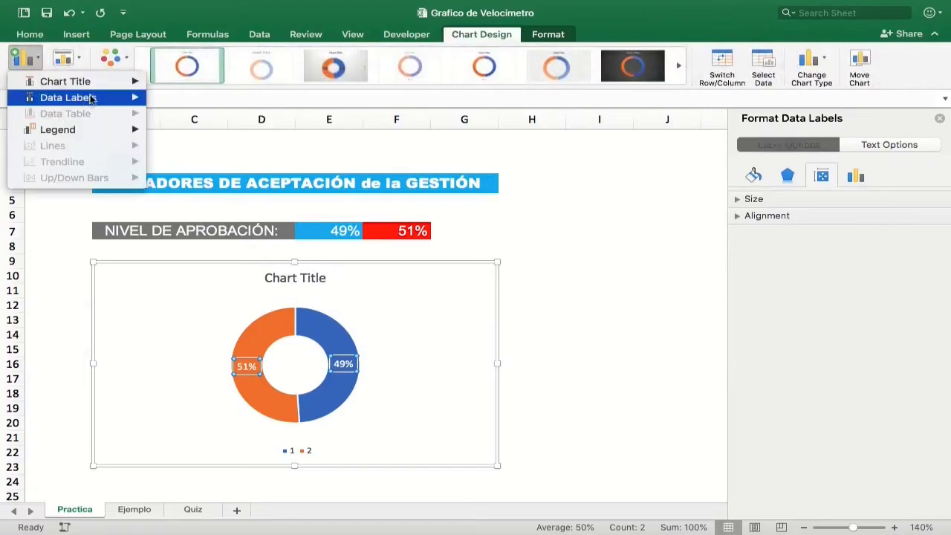
{"action": "mouse_move", "coordinate": [75, 97]}
{"action": "left_click", "coordinate": [197, 106]}
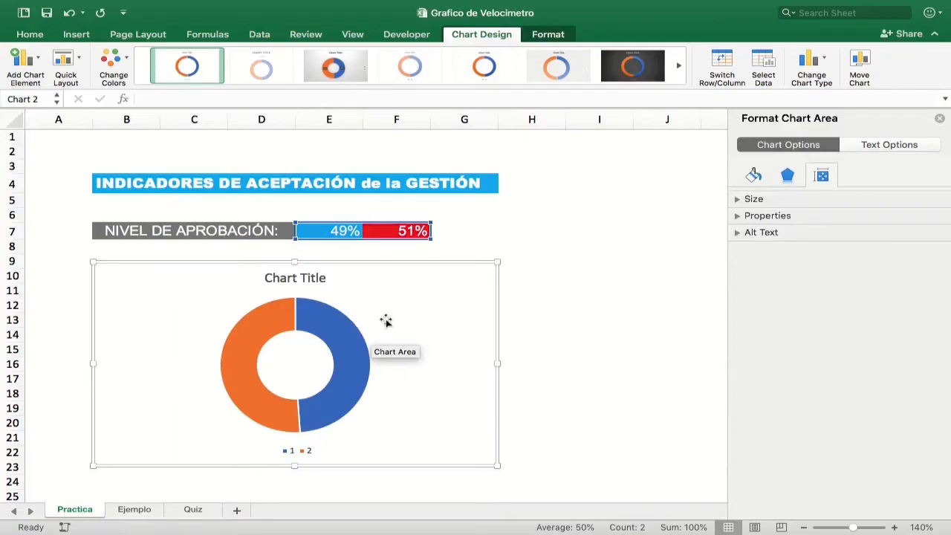
Insert a text box over the hole in the middle of the doughnut chart.
{"action": "left_click", "coordinate": [76, 35]}
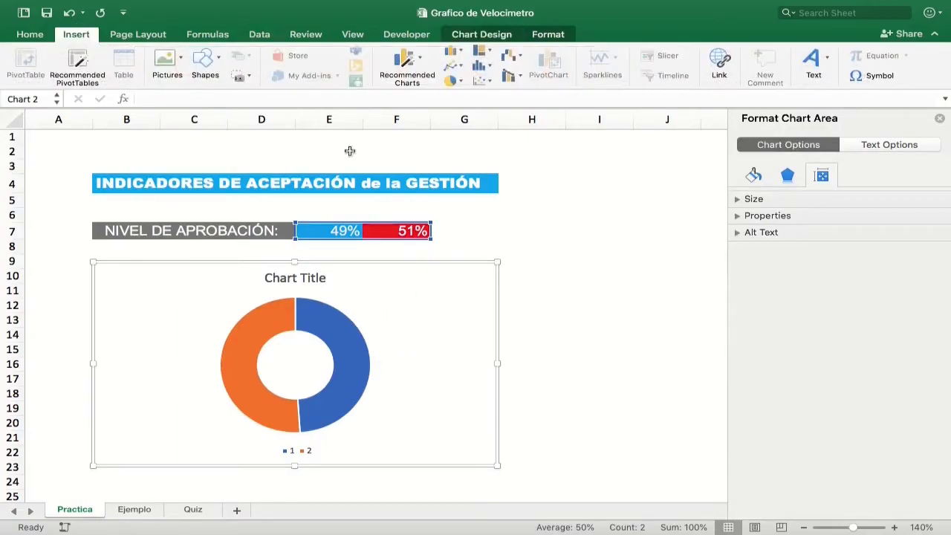
{"action": "left_click", "coordinate": [821, 59]}
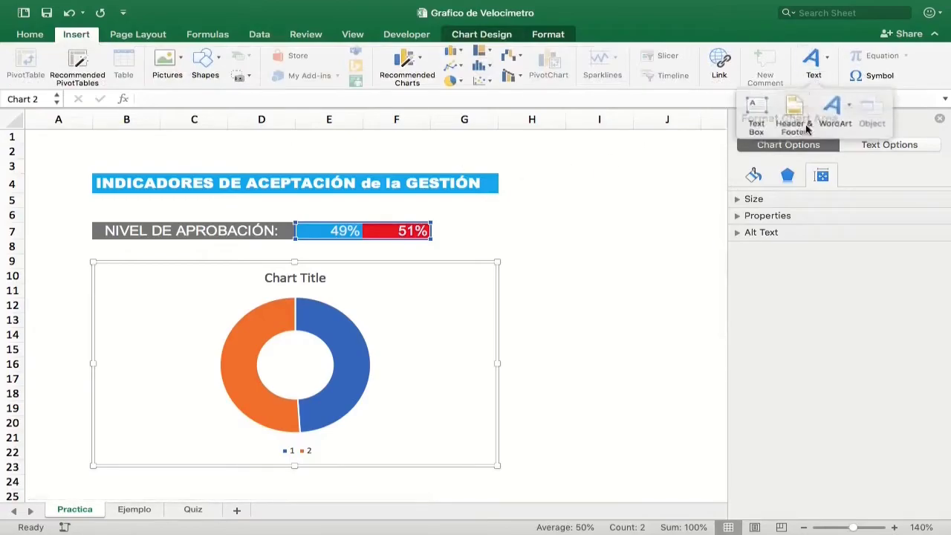
{"action": "left_click", "coordinate": [761, 107]}
{"action": "left_click_drag", "start_coordinate": [257, 335], "coordinate": [340, 396]}
{"action": "left_click_drag", "start_coordinate": [340, 397], "coordinate": [340, 395]}
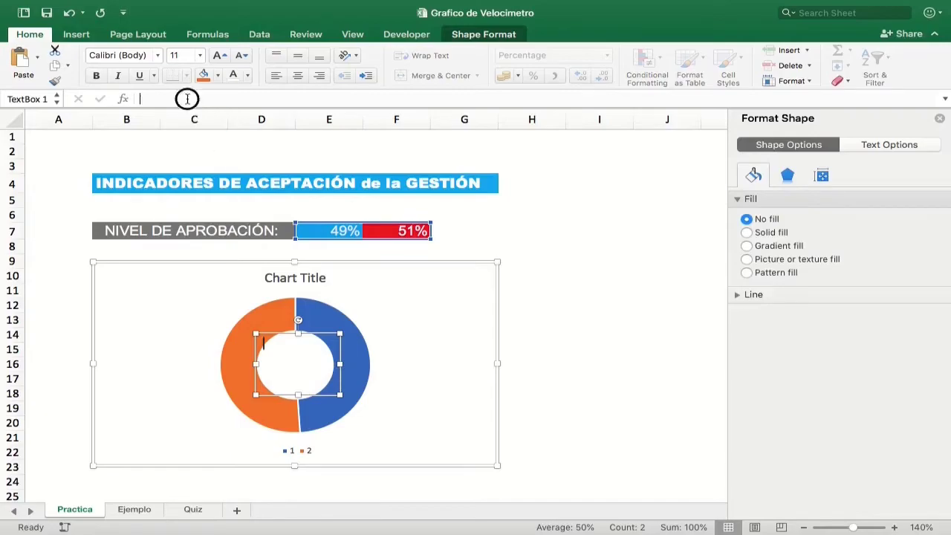
Link the text box in the doughnut hole to the approval level in cell E7 of the Practica sheet.
{"action": "left_click", "coordinate": [188, 98]}
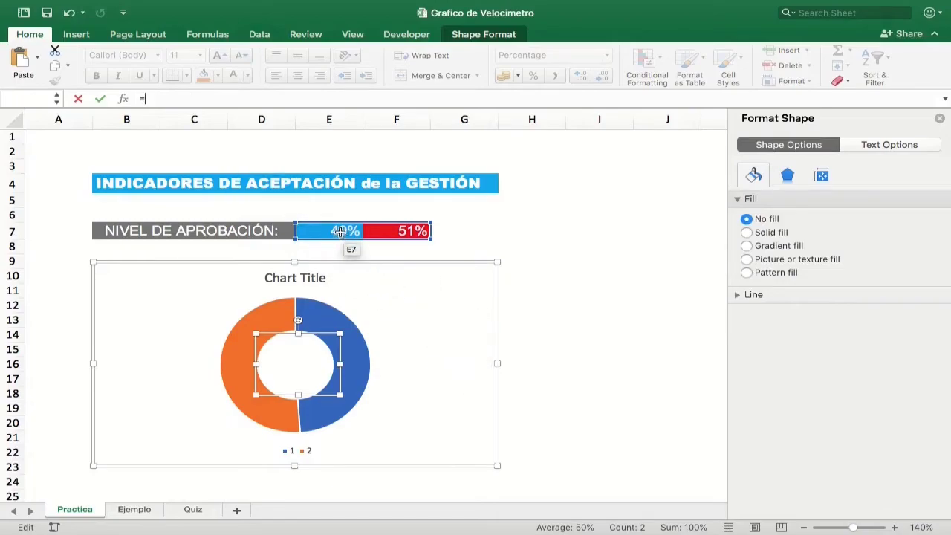
{"action": "left_click", "coordinate": [339, 231]}
{"action": "key", "text": "Return"}
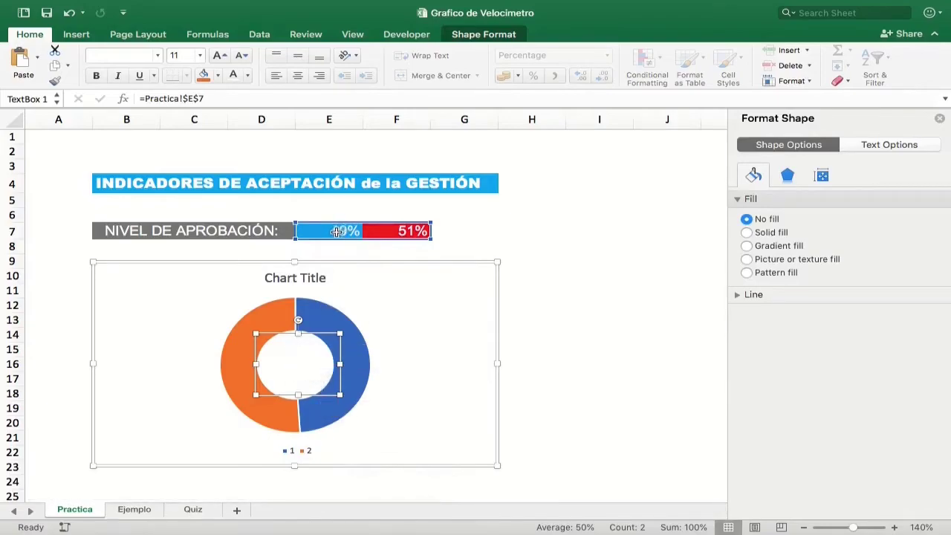
Change the font colour of the linked percentage in the text box to light blue.
{"action": "left_click", "coordinate": [292, 346]}
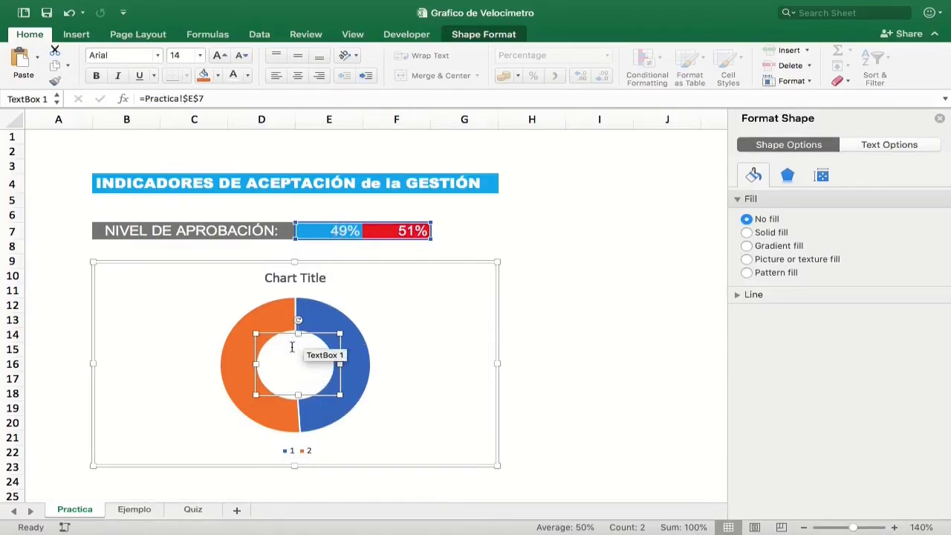
{"action": "left_click_drag", "start_coordinate": [292, 347], "coordinate": [263, 345]}
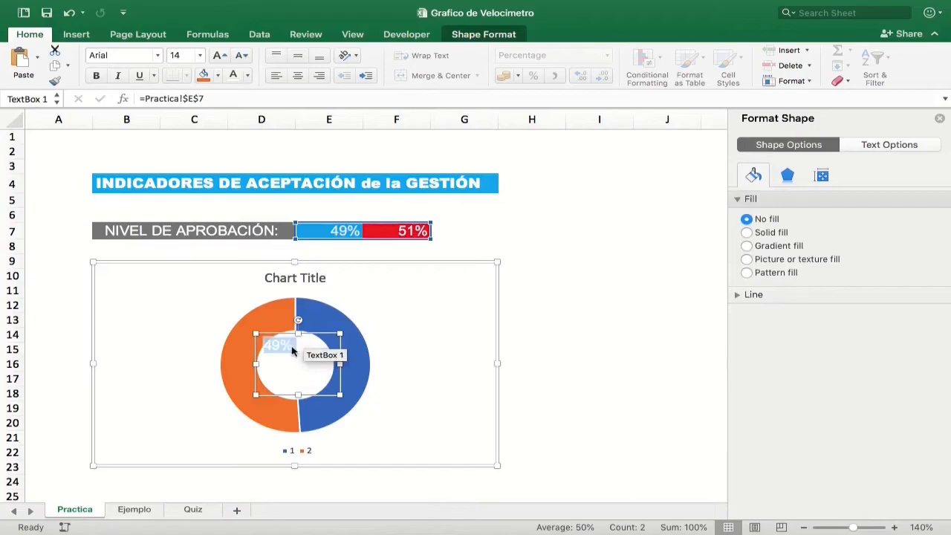
{"action": "left_click", "coordinate": [248, 76]}
{"action": "left_click", "coordinate": [315, 228]}
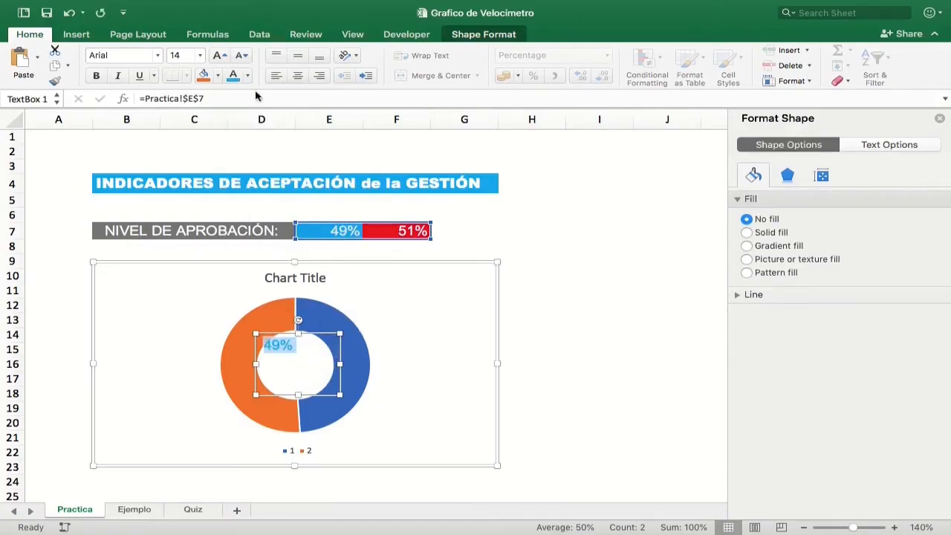
Enlarge the linked percentage text to size 32 and centre its text box within the doughnut hole.
{"action": "left_click", "coordinate": [219, 55]}
{"action": "left_click", "coordinate": [219, 56]}
{"action": "left_click", "coordinate": [219, 55]}
{"action": "left_click", "coordinate": [219, 55]}
{"action": "left_click", "coordinate": [219, 55]}
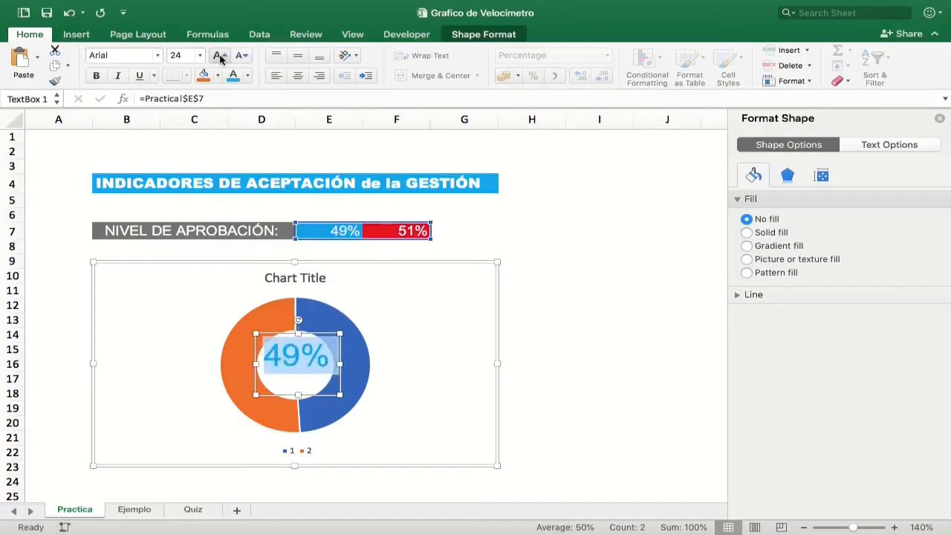
{"action": "left_click", "coordinate": [219, 55]}
{"action": "left_click", "coordinate": [242, 56]}
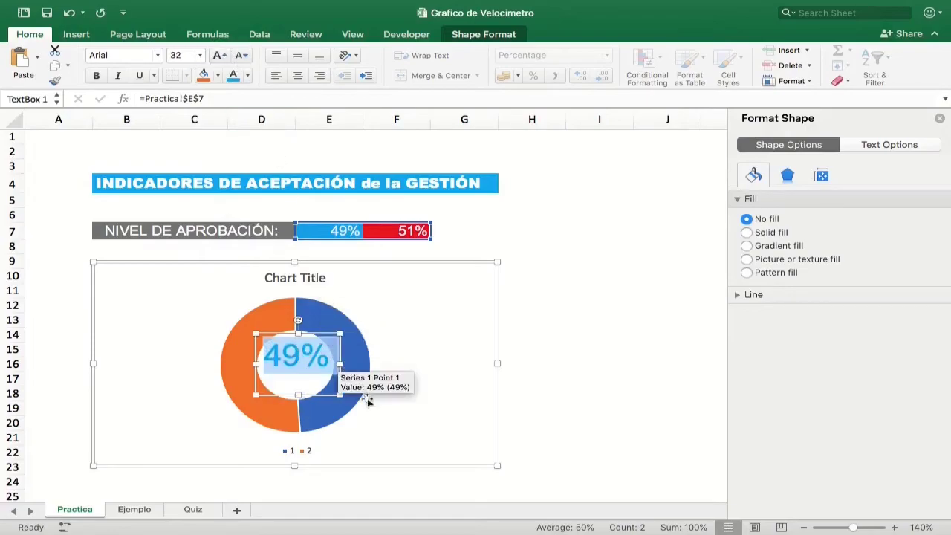
{"action": "left_click", "coordinate": [435, 410]}
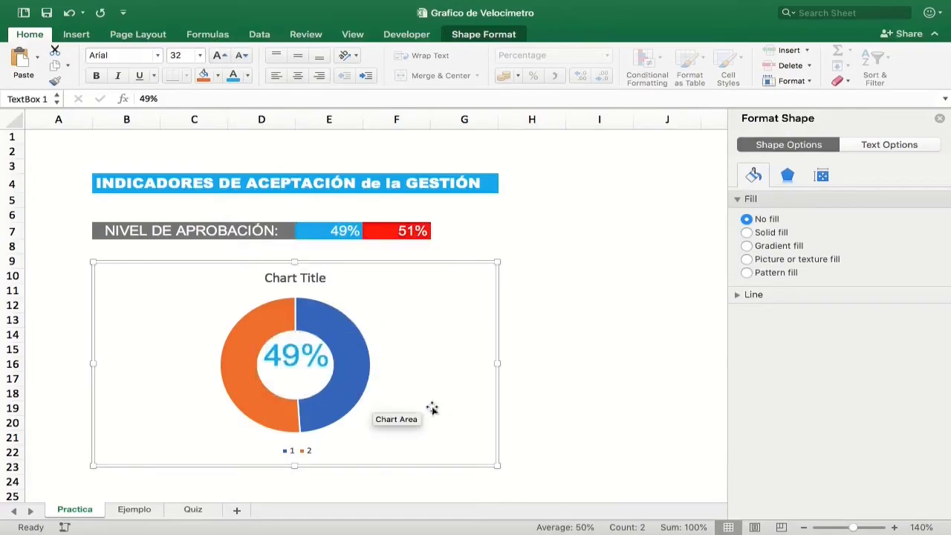
{"action": "left_click_drag", "start_coordinate": [284, 338], "coordinate": [281, 351]}
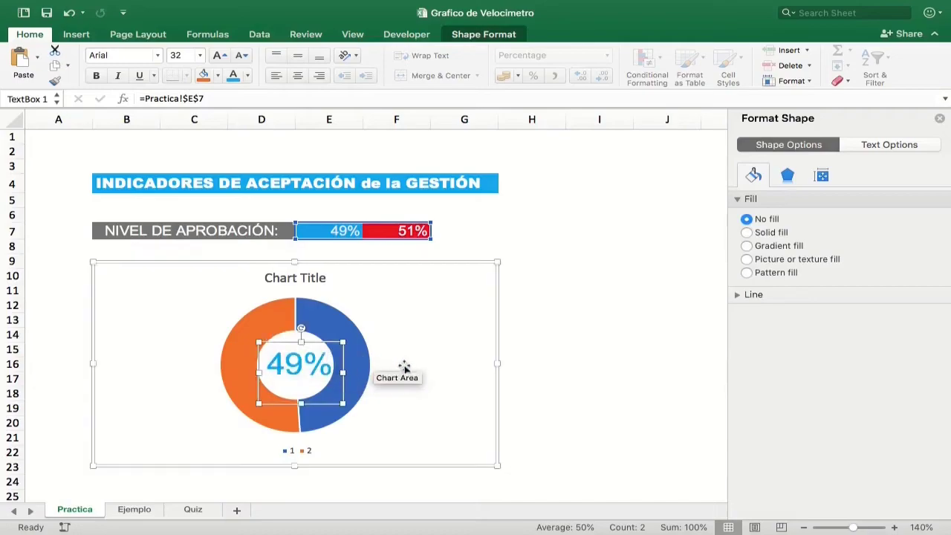
{"action": "left_click", "coordinate": [426, 383]}
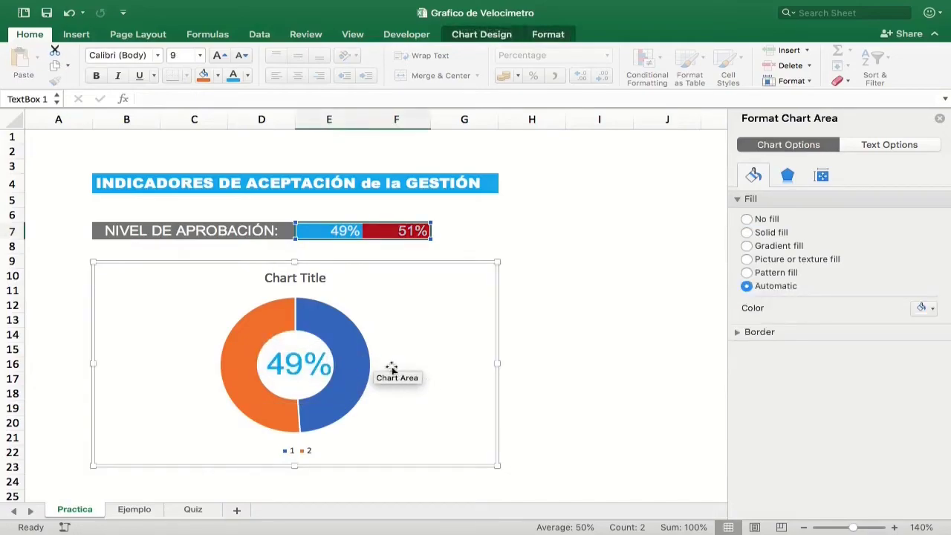
Fill the orange slice of the doughnut, representing the remainder, with standard red.
{"action": "left_click", "coordinate": [251, 335]}
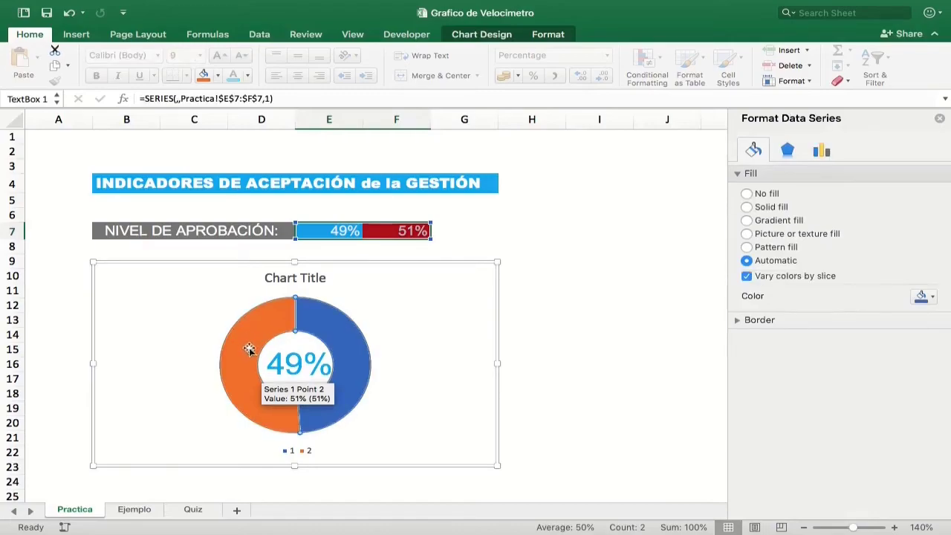
{"action": "left_click", "coordinate": [248, 347]}
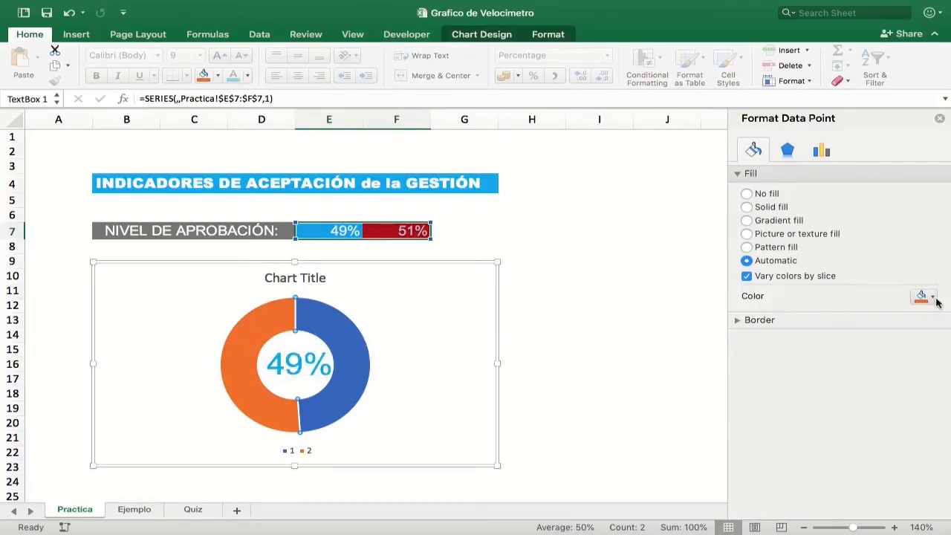
{"action": "left_click", "coordinate": [930, 297]}
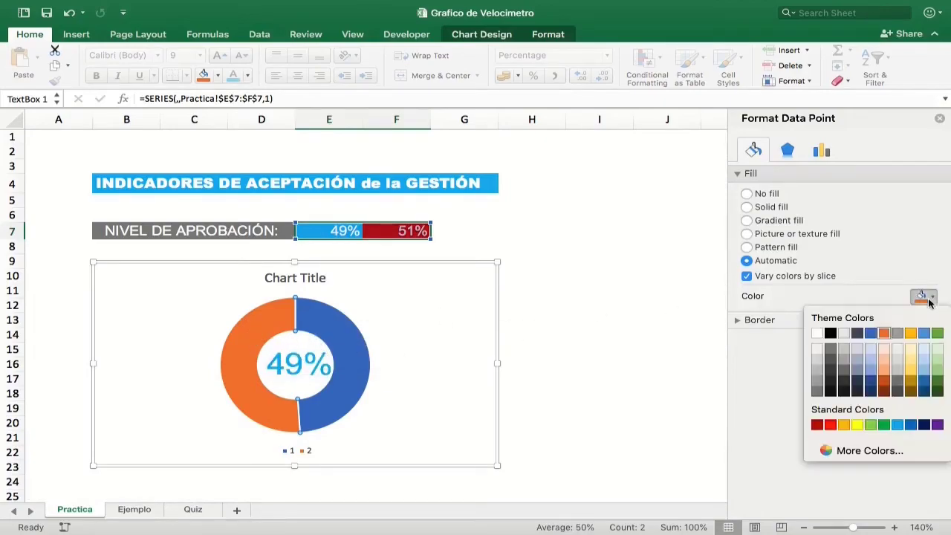
{"action": "left_click", "coordinate": [830, 425]}
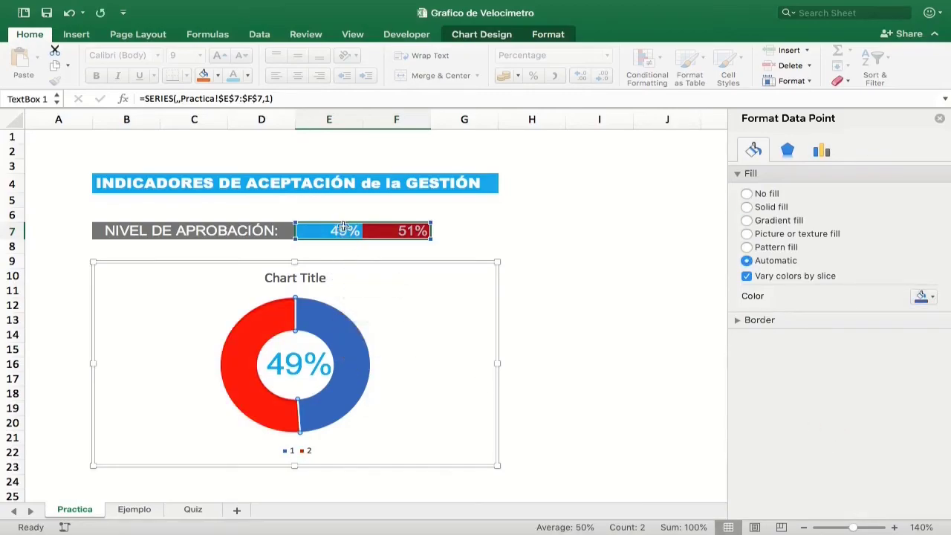
Fill the dark blue approval slice of the doughnut with standard light blue and leave the chart selection.
{"action": "left_click", "coordinate": [921, 297]}
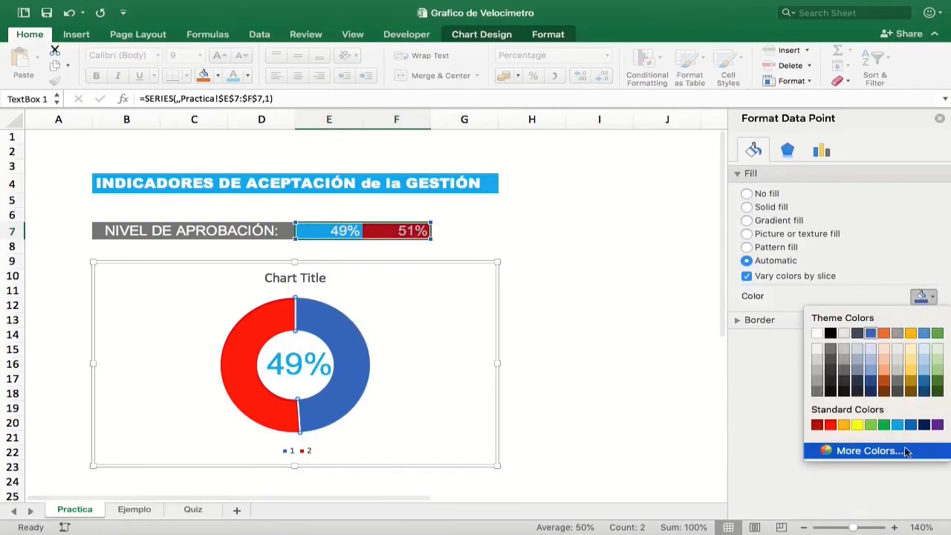
{"action": "left_click", "coordinate": [897, 425]}
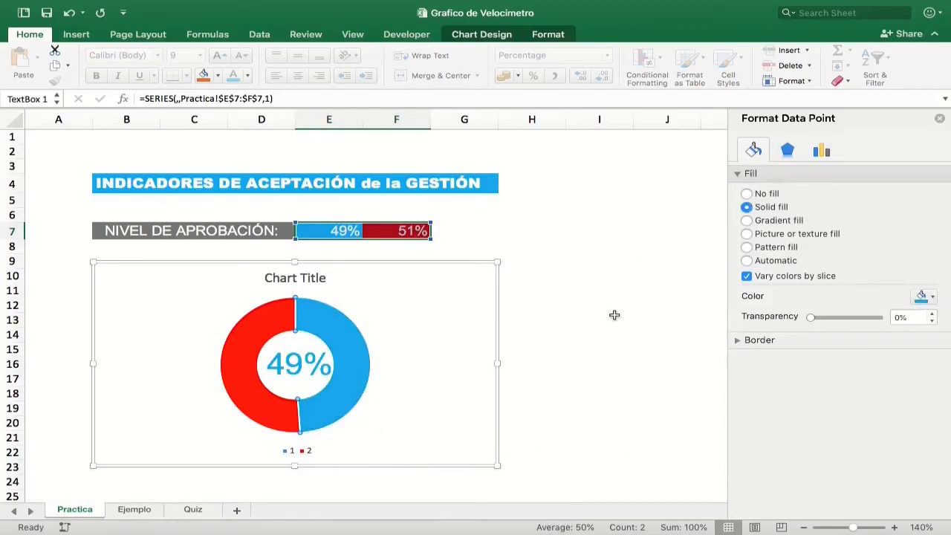
{"action": "key", "text": "Escape"}
Test the chart by entering approval levels of 85% and 47% in cell E7.
{"action": "left_click", "coordinate": [331, 233]}
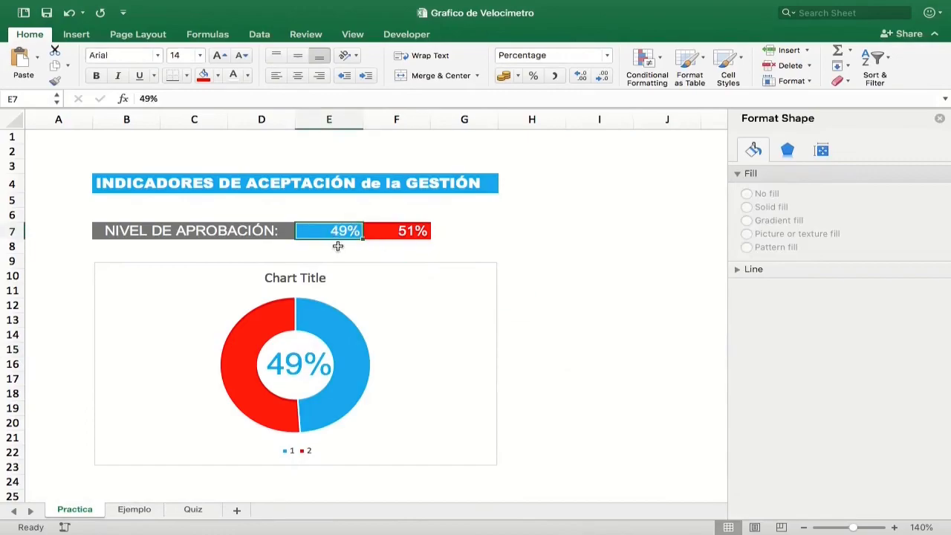
{"action": "type", "text": "85"}
{"action": "key", "text": "Return"}
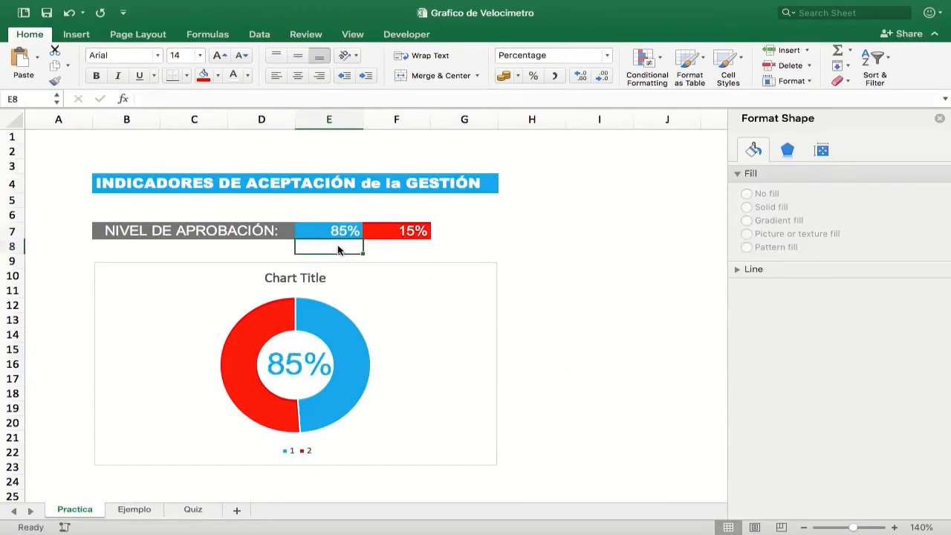
{"action": "key", "text": "Up"}
{"action": "type", "text": "47"}
{"action": "key", "text": "Return"}
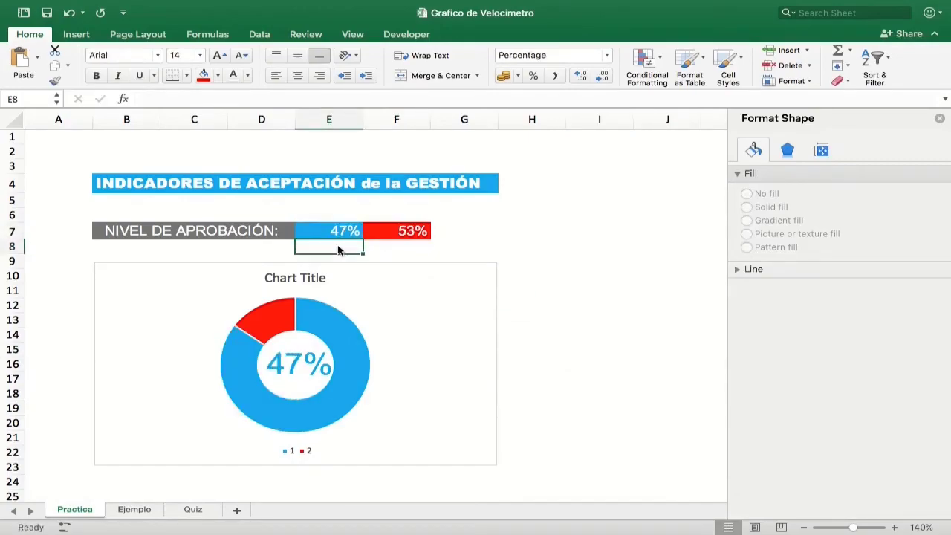
Set the approval level in cell E7 to 62%.
{"action": "key", "text": "Up"}
{"action": "type", "text": "62"}
{"action": "key", "text": "Return"}
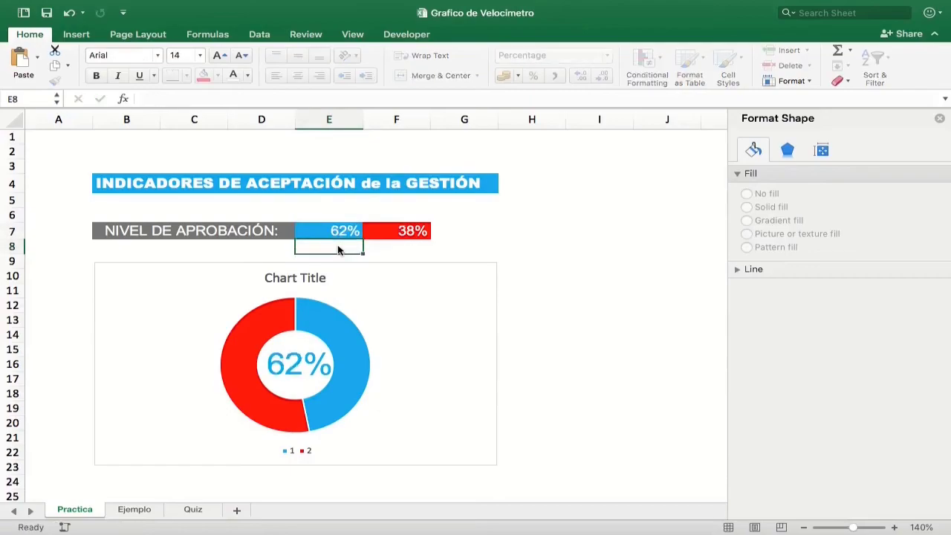